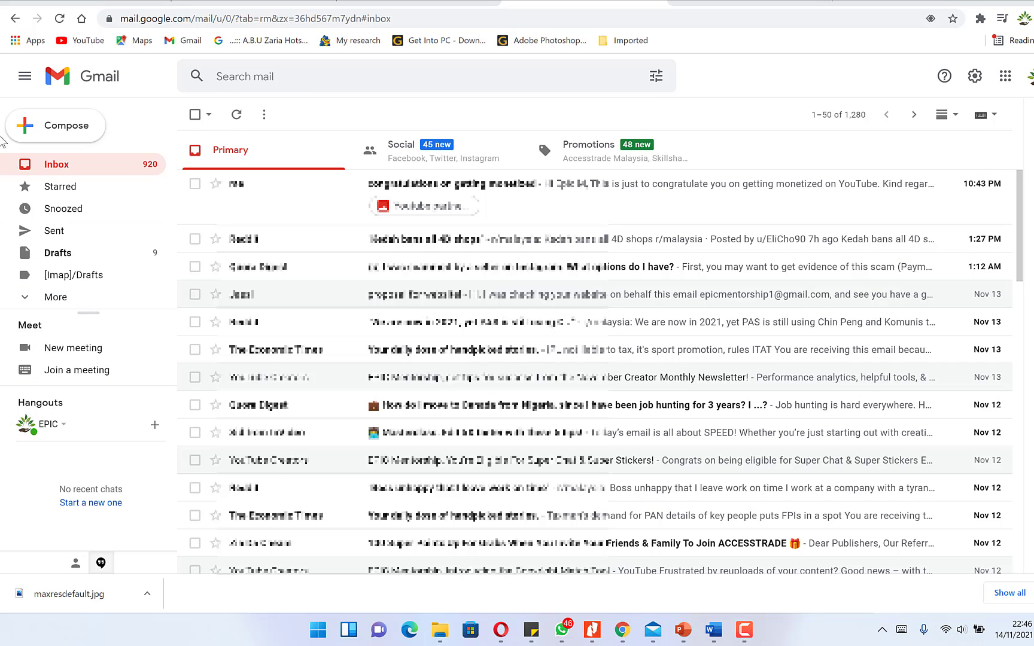
Start a new email to the Epicmentorship contact with the subject "Congratulatory message"
{"action": "left_click", "coordinate": [51, 144]}
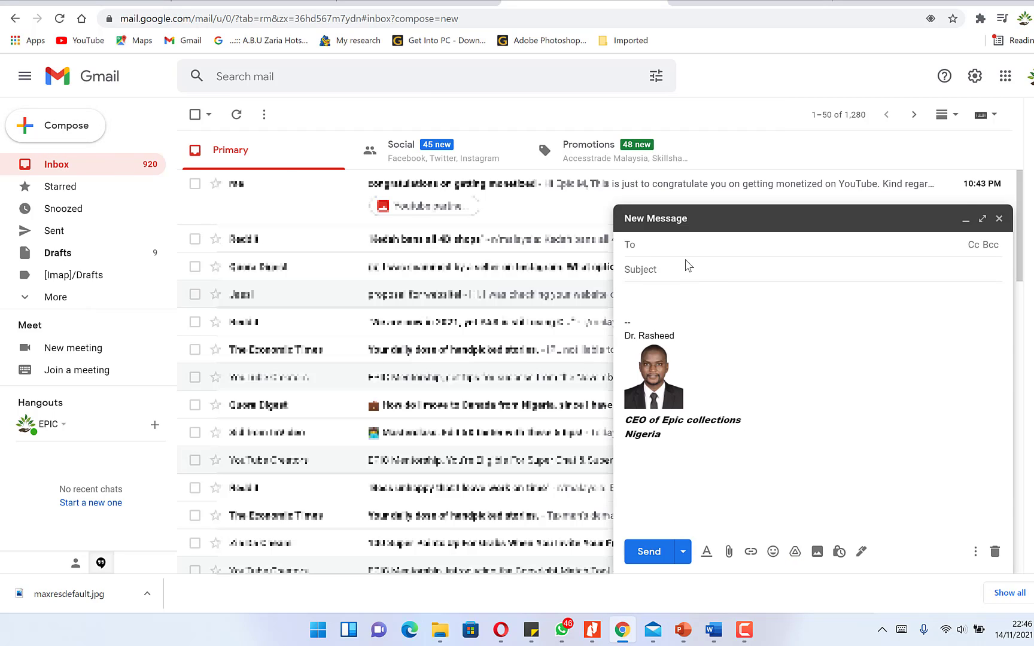
{"action": "type", "text": "epic"}
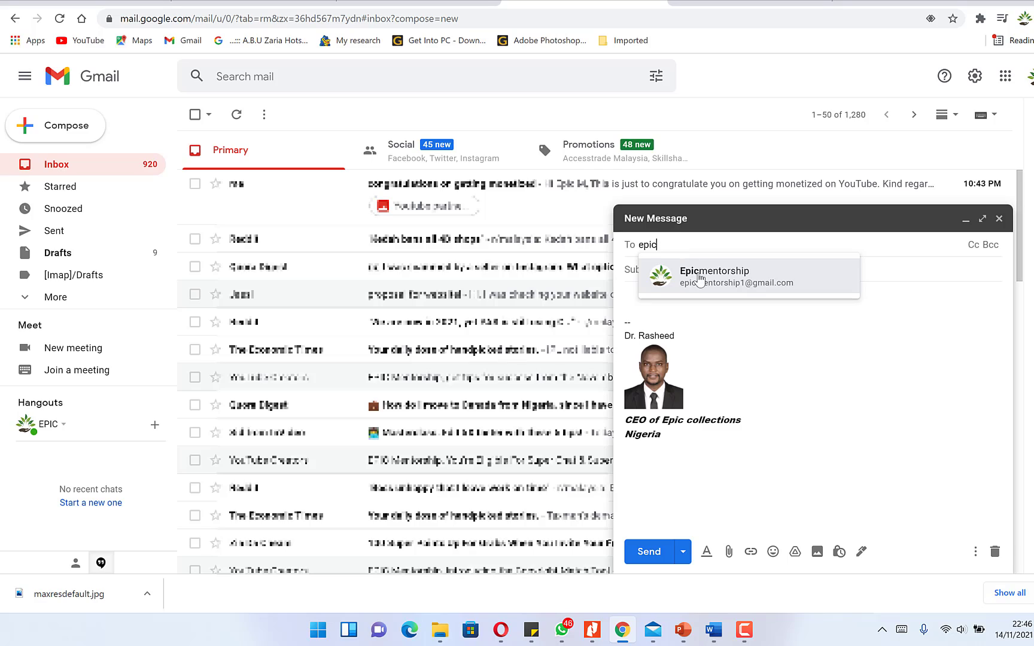
{"action": "left_click", "coordinate": [699, 278]}
{"action": "left_click", "coordinate": [669, 269]}
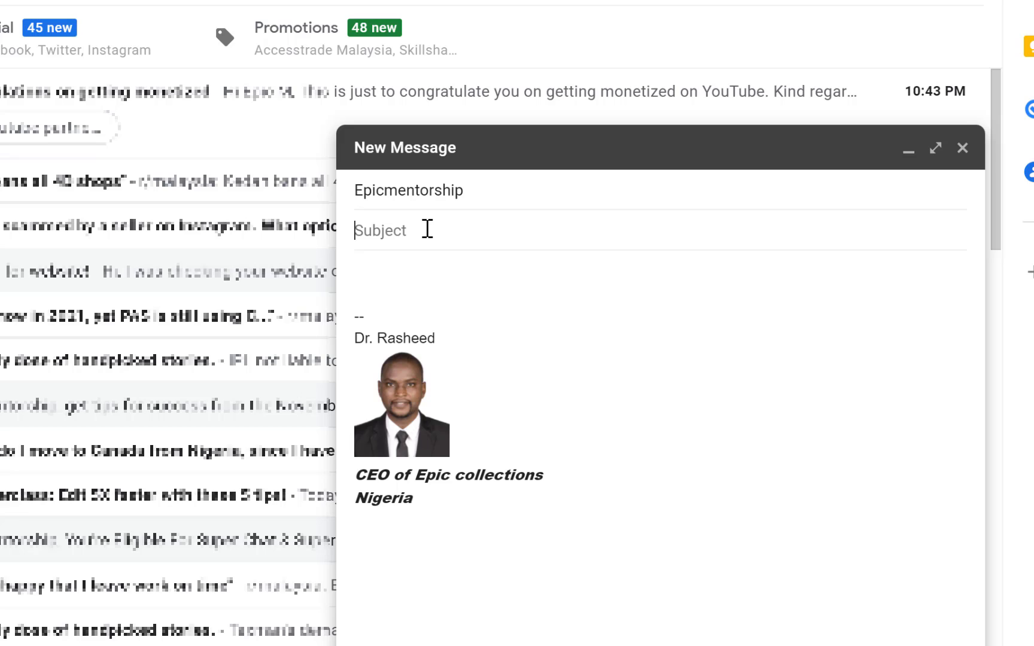
{"action": "type", "text": "Congratula"}
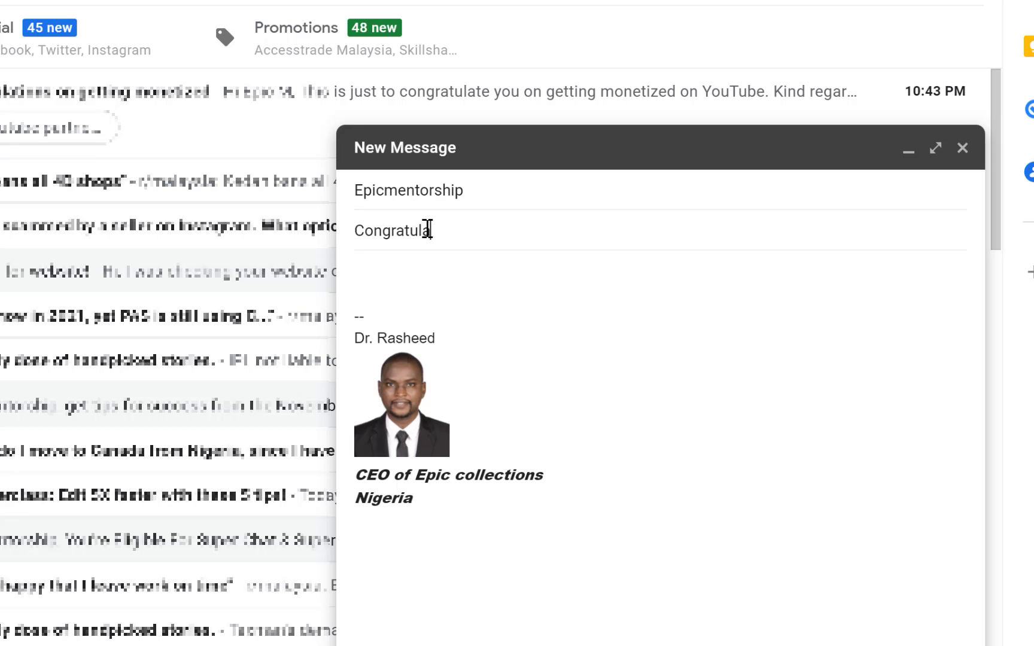
{"action": "type", "text": "tory message"}
Begin the message body with "Hi Epic," and, after a blank line, "this is just to congratulate you on Getting to 2000 subscribers."
{"action": "key", "text": "Tab"}
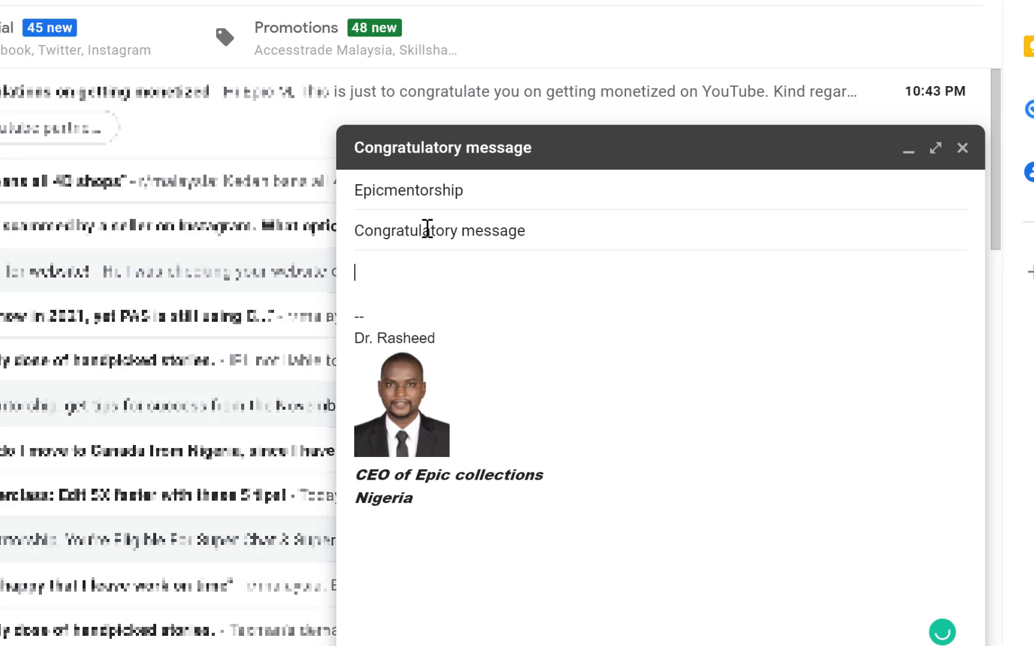
{"action": "type", "text": "Hi Epic,"}
{"action": "key", "text": "Return"}
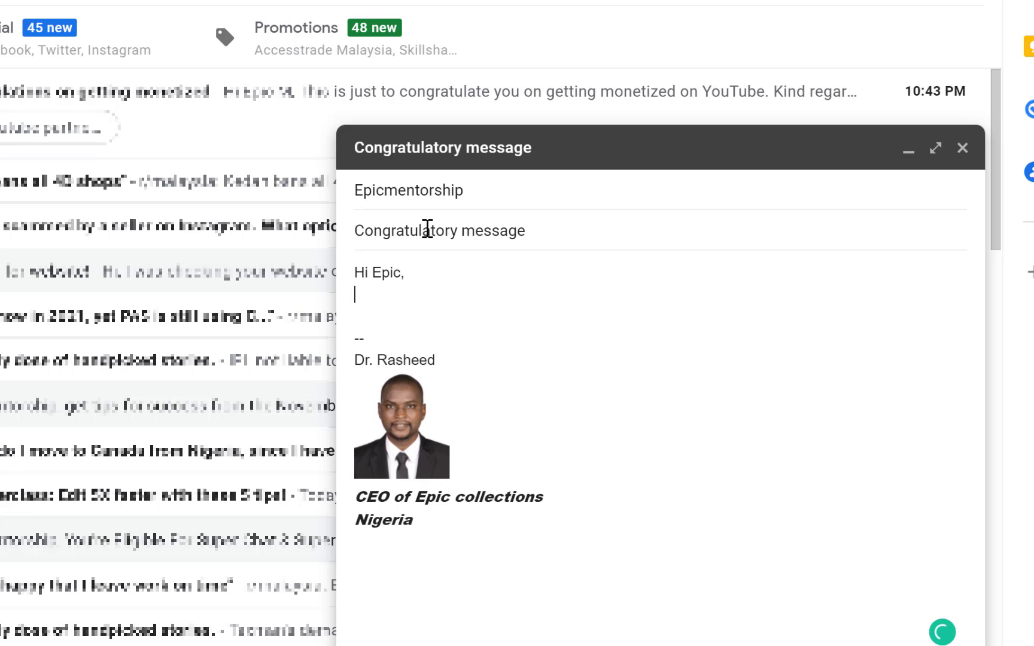
{"action": "key", "text": "Return"}
{"action": "type", "text": "this is j"}
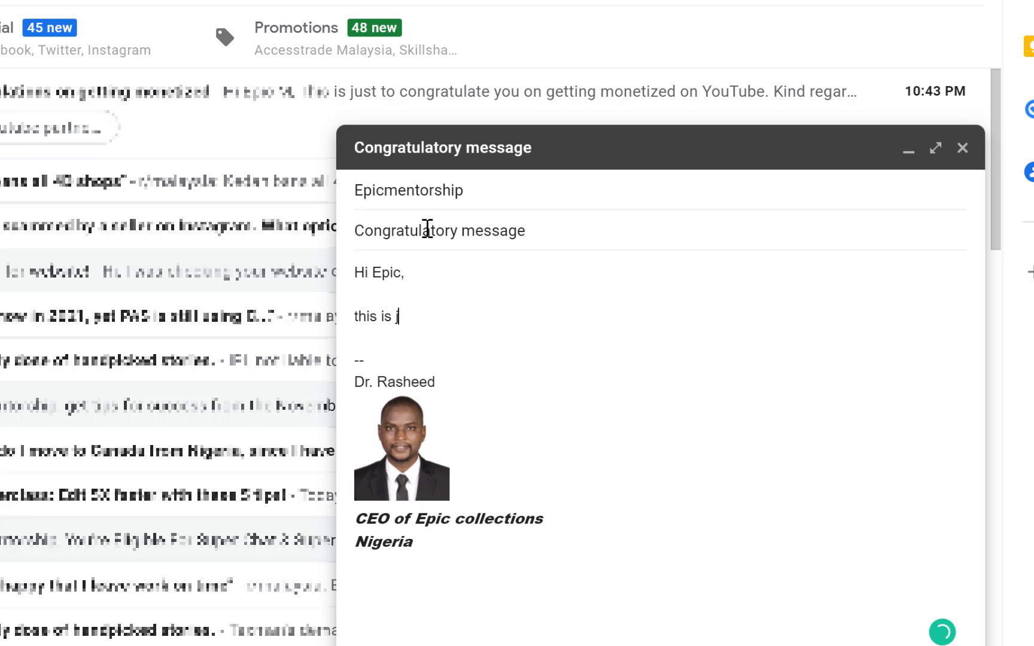
{"action": "type", "text": "ust to congra"}
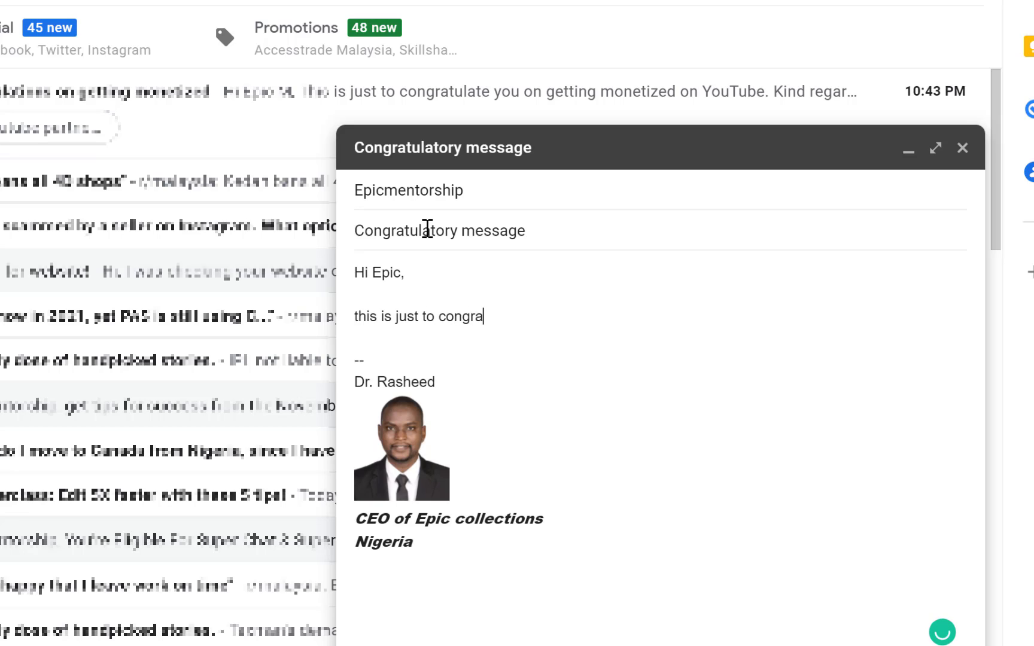
{"action": "type", "text": "tulate you on Getting"}
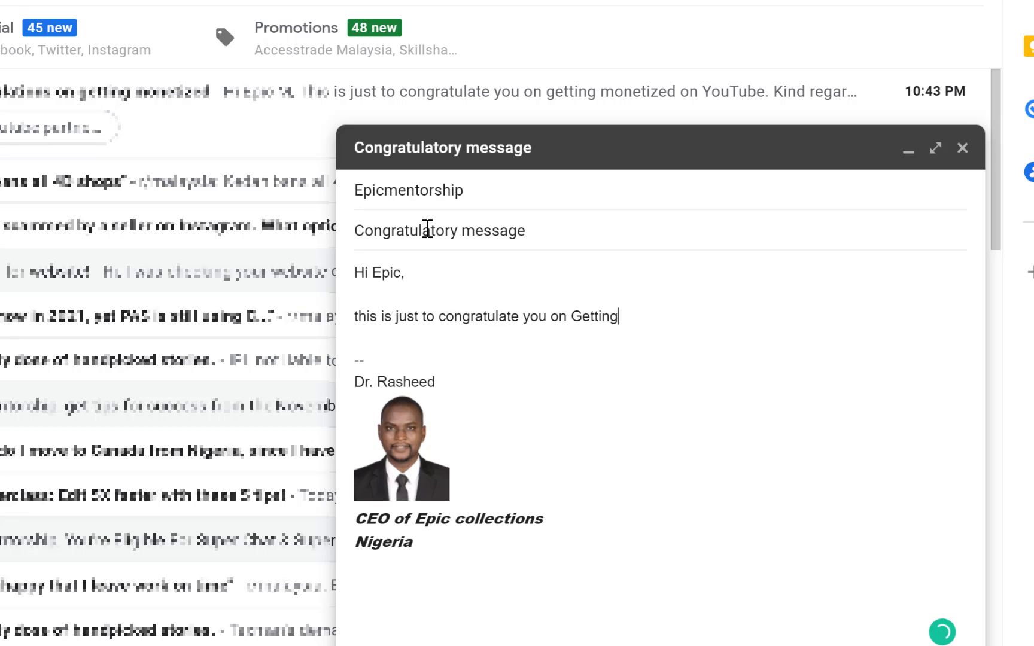
{"action": "type", "text": " to 2000 subscribers."}
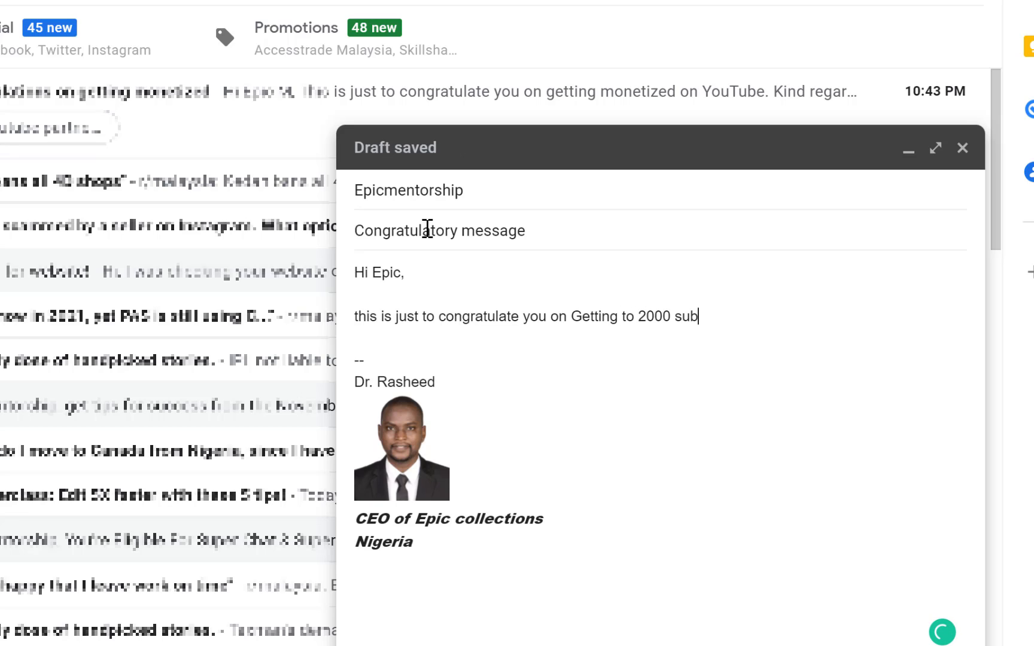
Add the closing line "More grease to your elbow...." as a separate paragraph in the message body
{"action": "key", "text": "Return"}
{"action": "key", "text": "Return"}
{"action": "type", "text": "More grease to "}
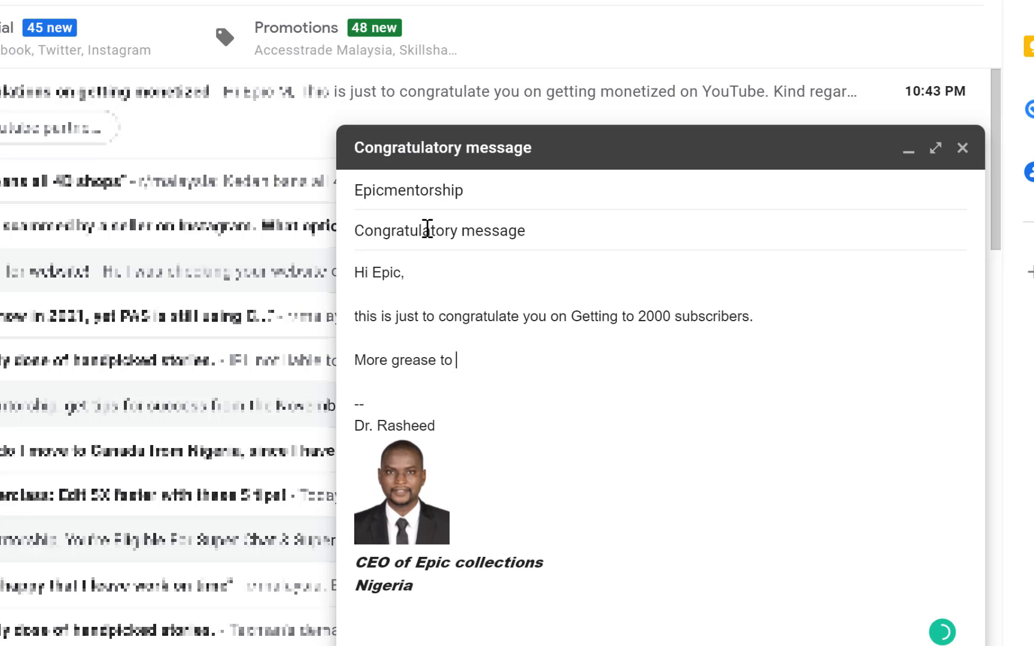
{"action": "type", "text": "your elbow...."}
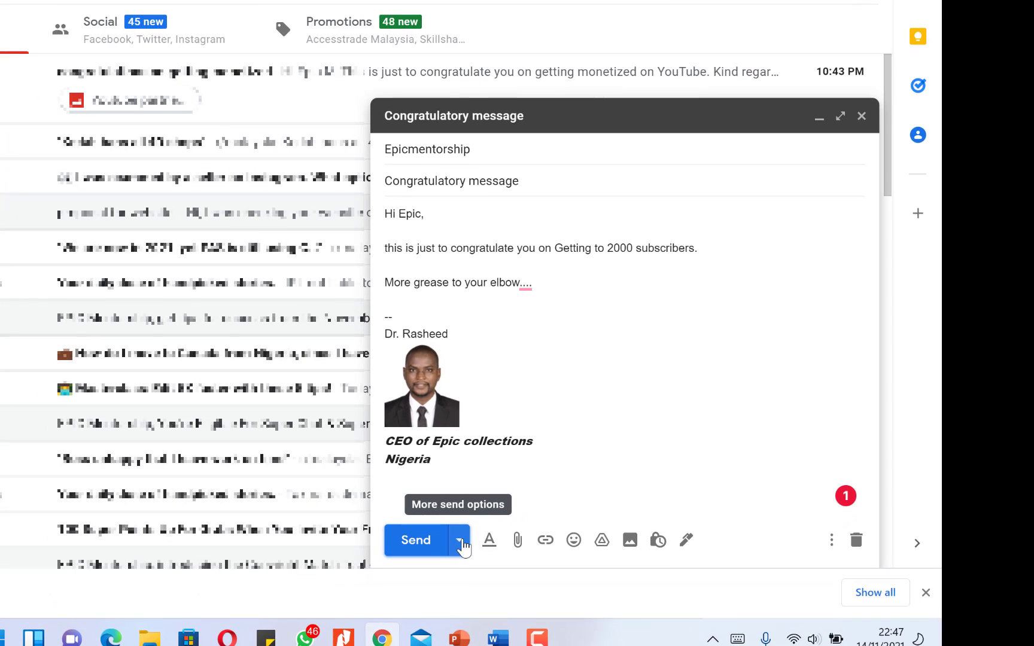
Choose to schedule the email with a custom date and pick December 15, 2021
{"action": "left_click", "coordinate": [461, 543]}
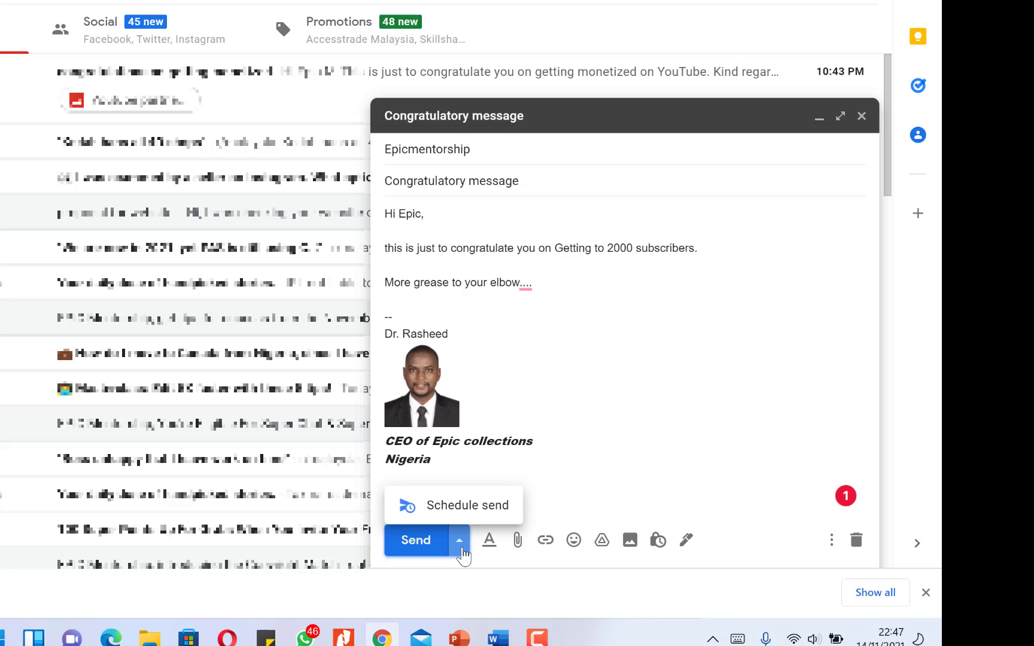
{"action": "left_click", "coordinate": [472, 512]}
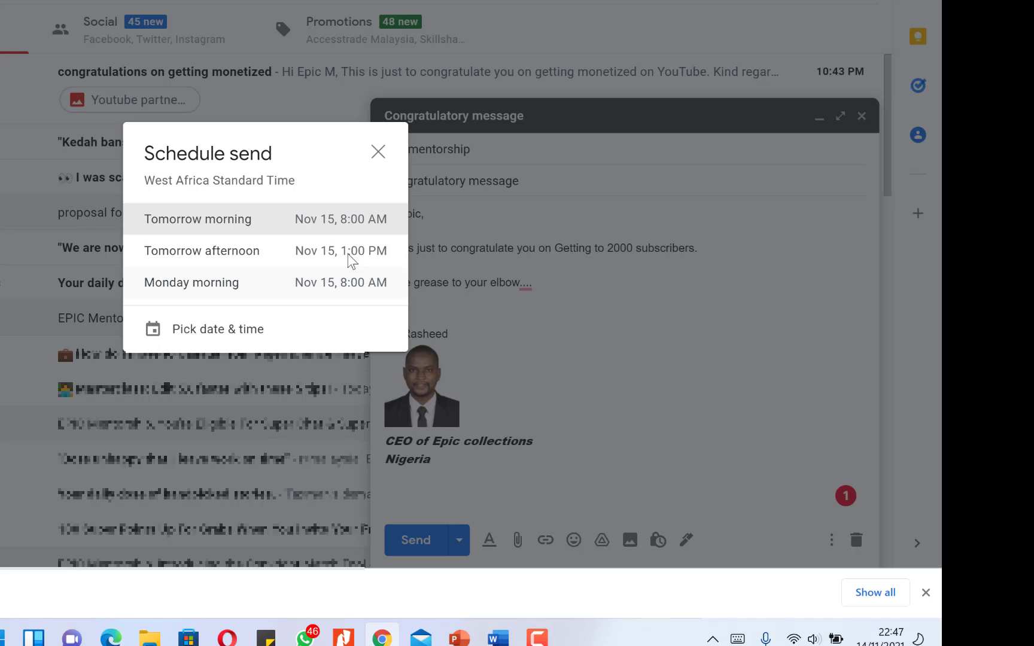
{"action": "left_click", "coordinate": [221, 340]}
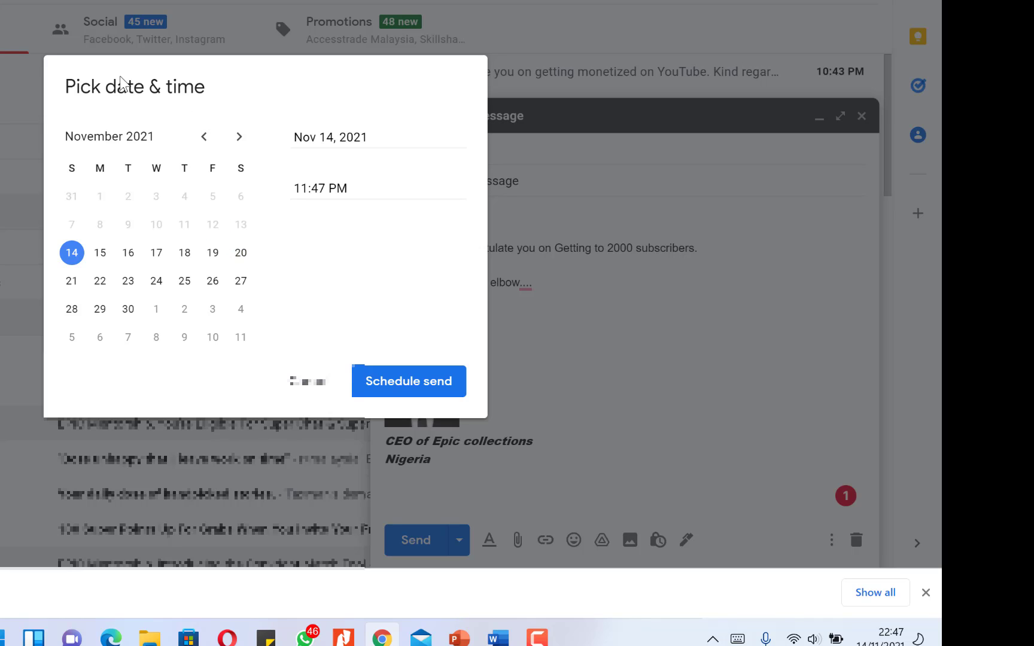
{"action": "left_click", "coordinate": [239, 139]}
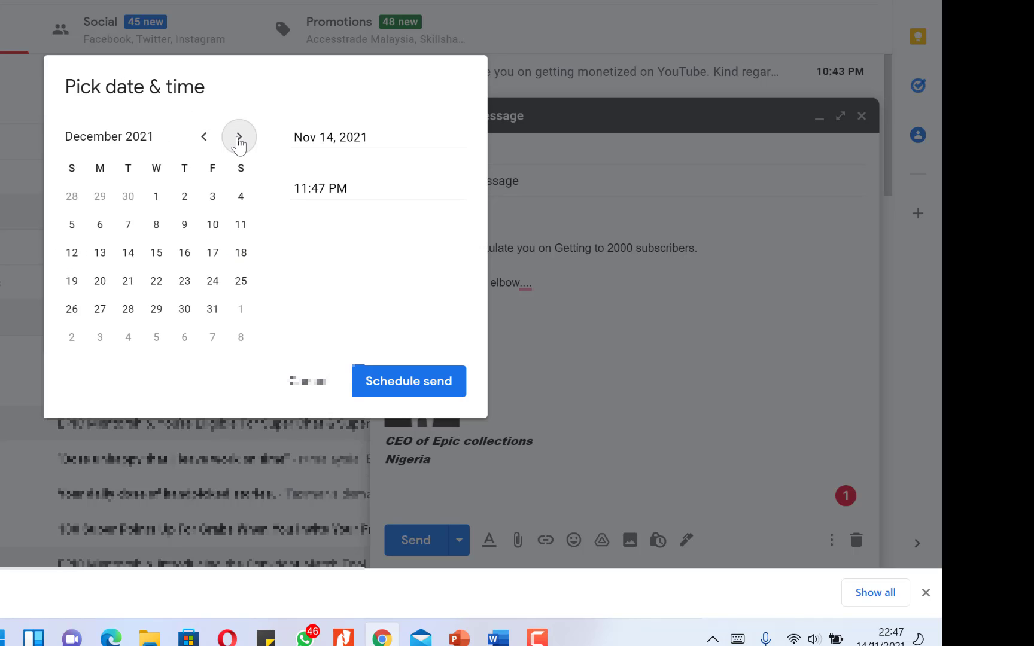
{"action": "left_click", "coordinate": [158, 254]}
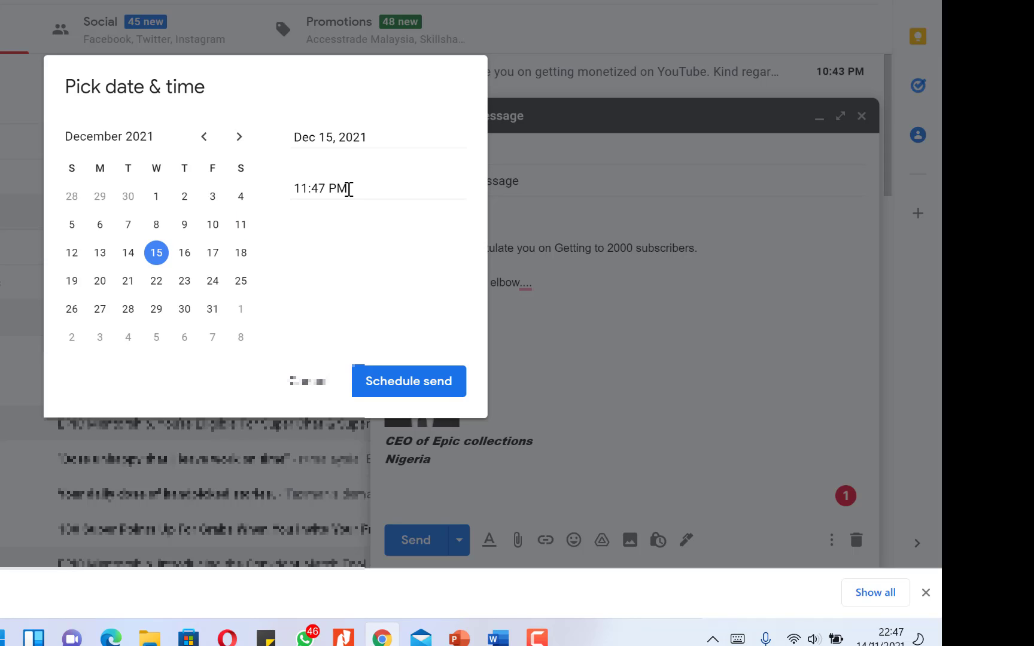
Set the send time to 4:47 PM and schedule the email
{"action": "double_click", "coordinate": [308, 189]}
{"action": "type", "text": "4"}
{"action": "left_click_drag", "start_coordinate": [300, 183], "coordinate": [288, 192]}
{"action": "type", "text": "16"}
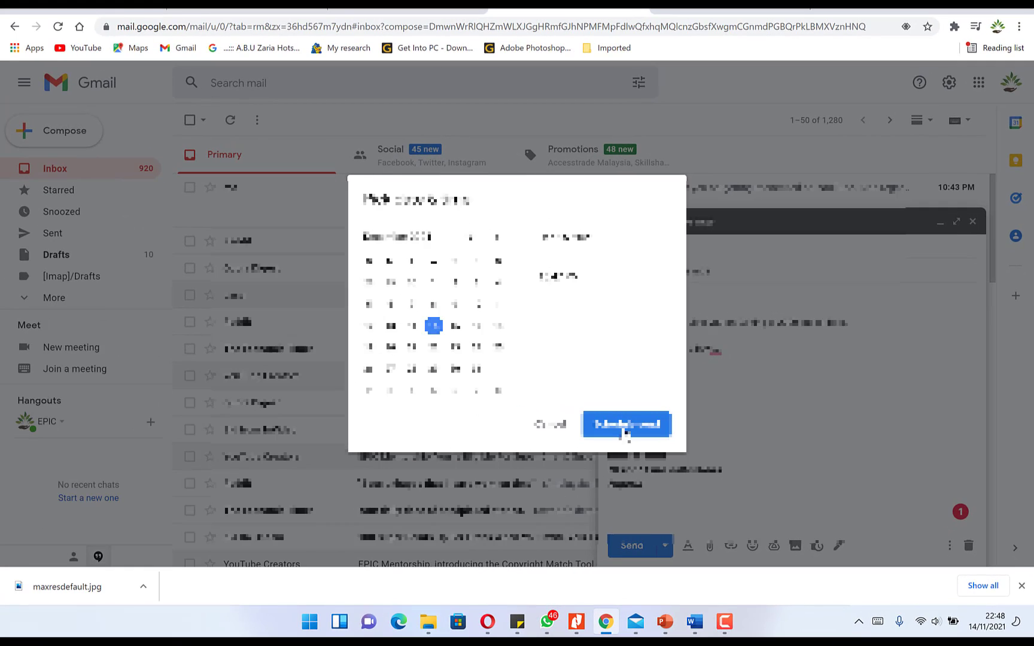
{"action": "left_click", "coordinate": [626, 426]}
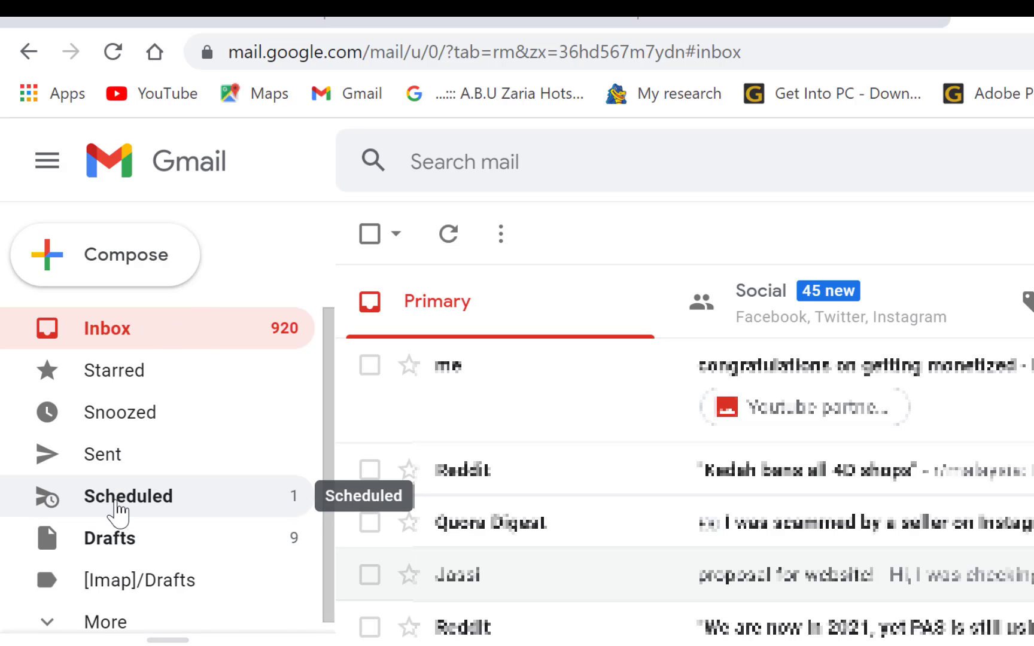
Open the congratulatory message among the scheduled emails and cancel its send
{"action": "left_click", "coordinate": [115, 508]}
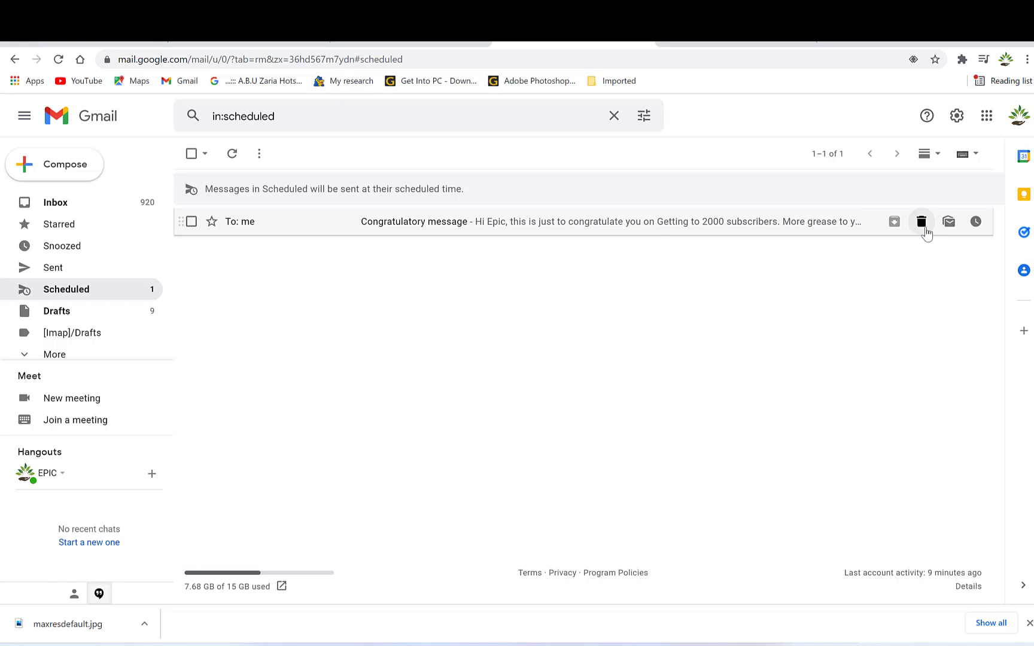
{"action": "left_click", "coordinate": [582, 225]}
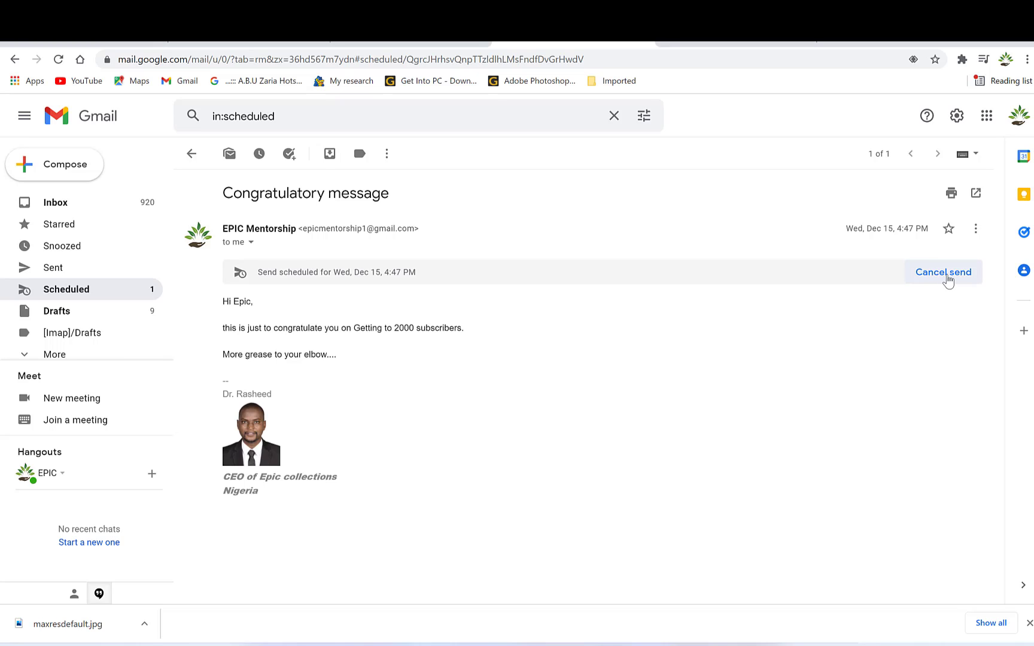
{"action": "left_click", "coordinate": [947, 281]}
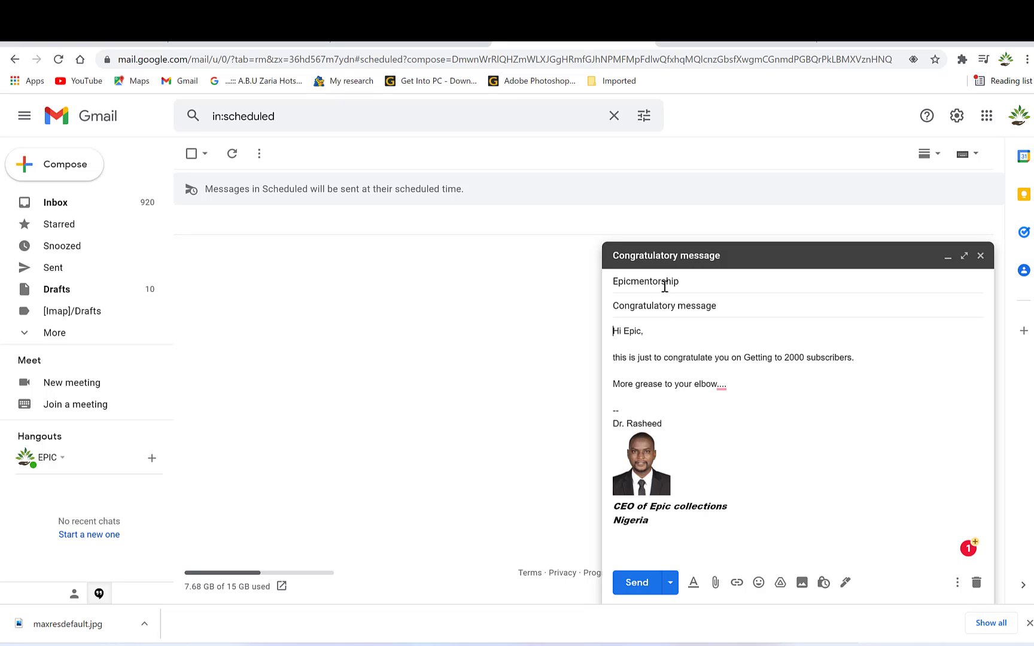
Choose to schedule the reopened draft with a custom date and pick November 16, 2021
{"action": "left_click", "coordinate": [670, 582]}
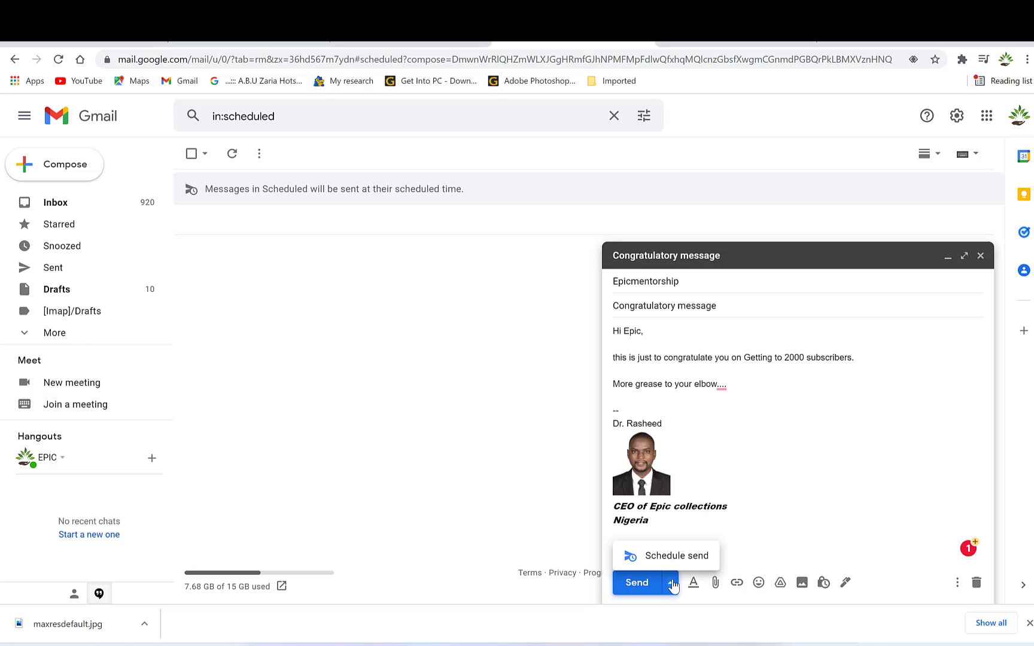
{"action": "left_click", "coordinate": [670, 560]}
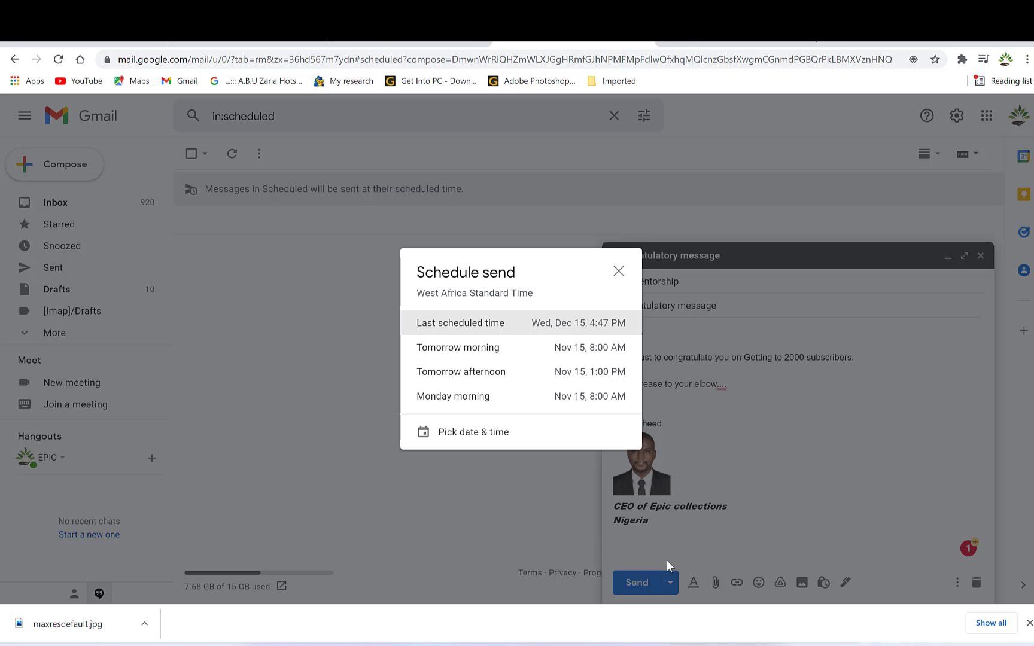
{"action": "left_click", "coordinate": [493, 434]}
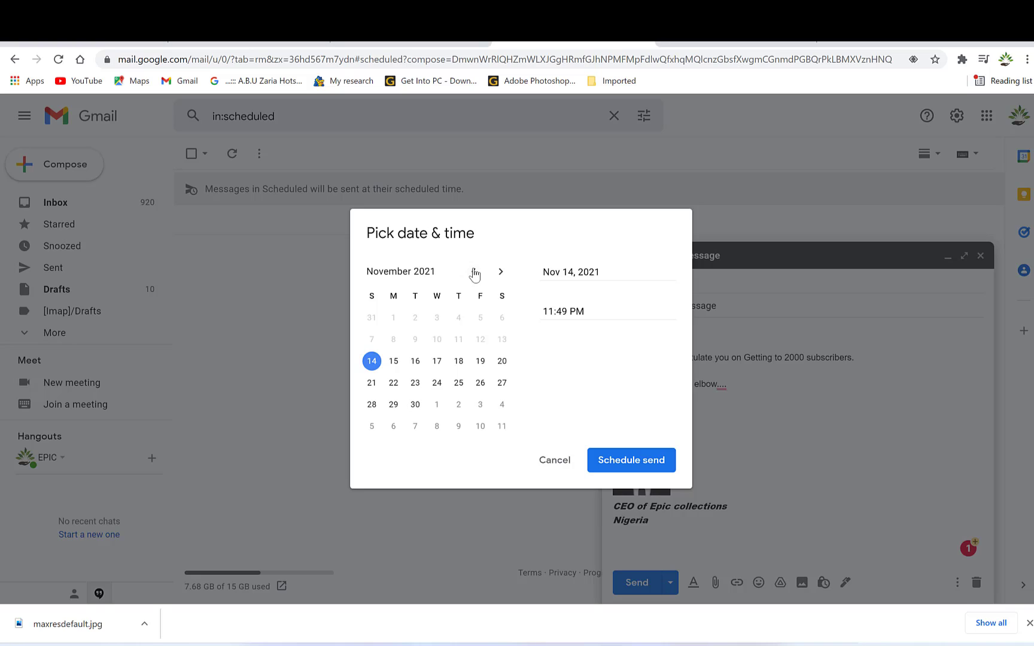
{"action": "left_click", "coordinate": [417, 361]}
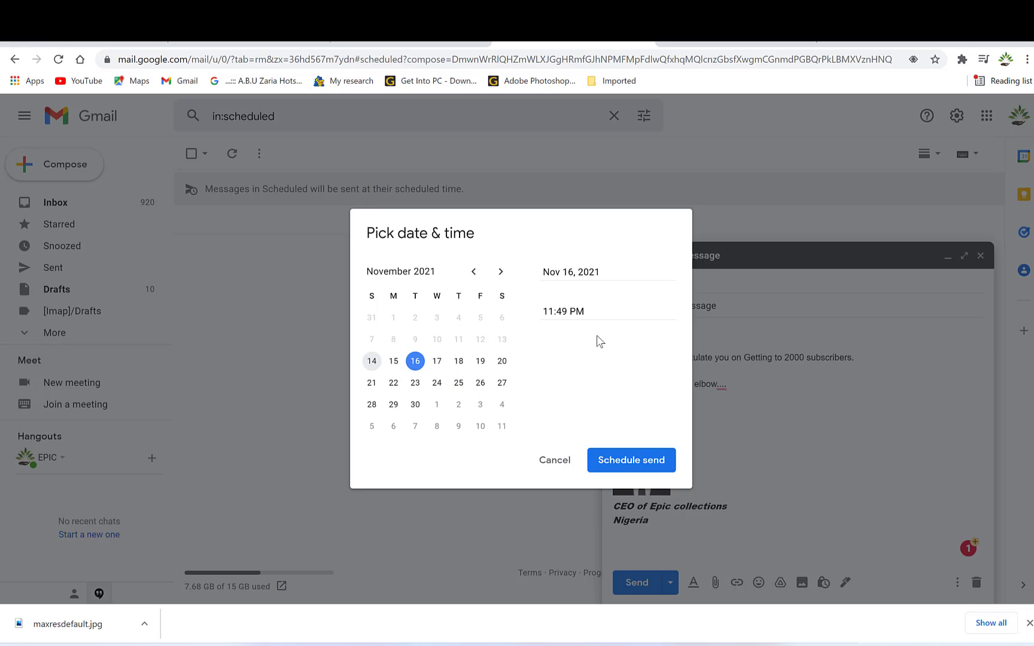
Change the hour of the send time to 8 and schedule the draft
{"action": "left_click", "coordinate": [551, 310]}
{"action": "key", "text": "BackSpace"}
{"action": "key", "text": "BackSpace"}
{"action": "type", "text": "8"}
{"action": "left_click", "coordinate": [638, 461]}
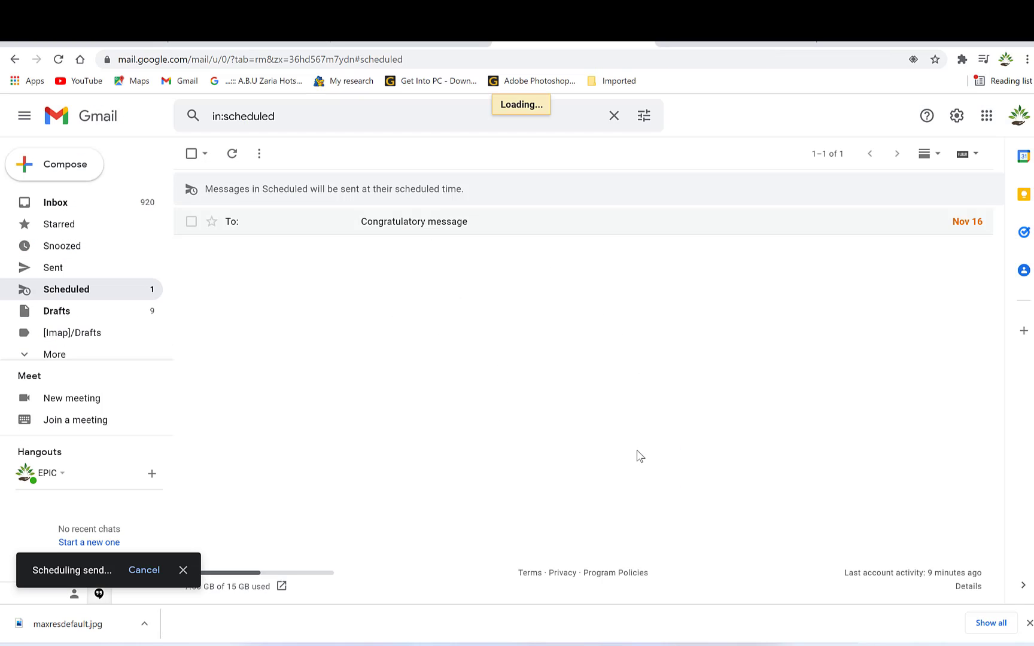